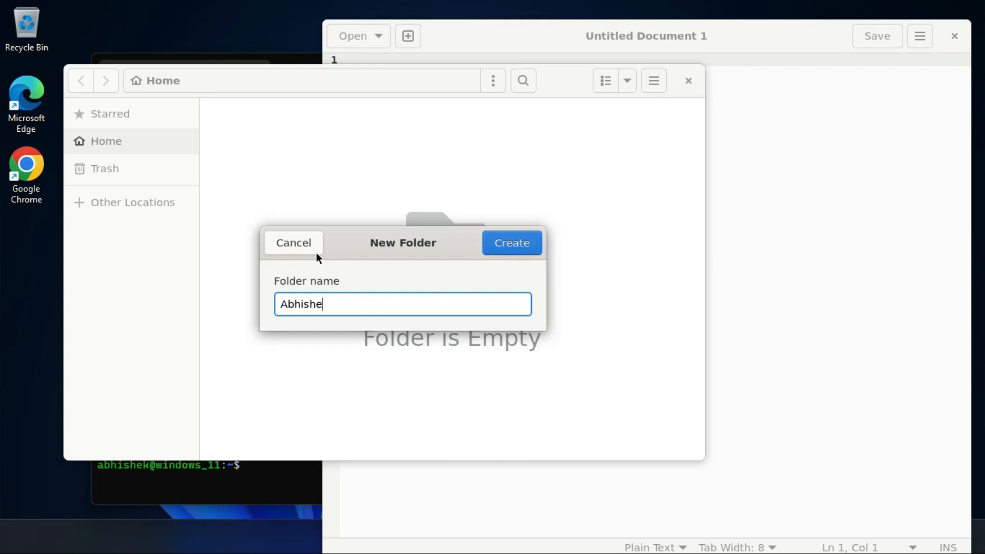
Open the newly created folder in Home, examine its basic properties and permissions, and close the properties.
double_click(317, 173)
right_click(265, 223)
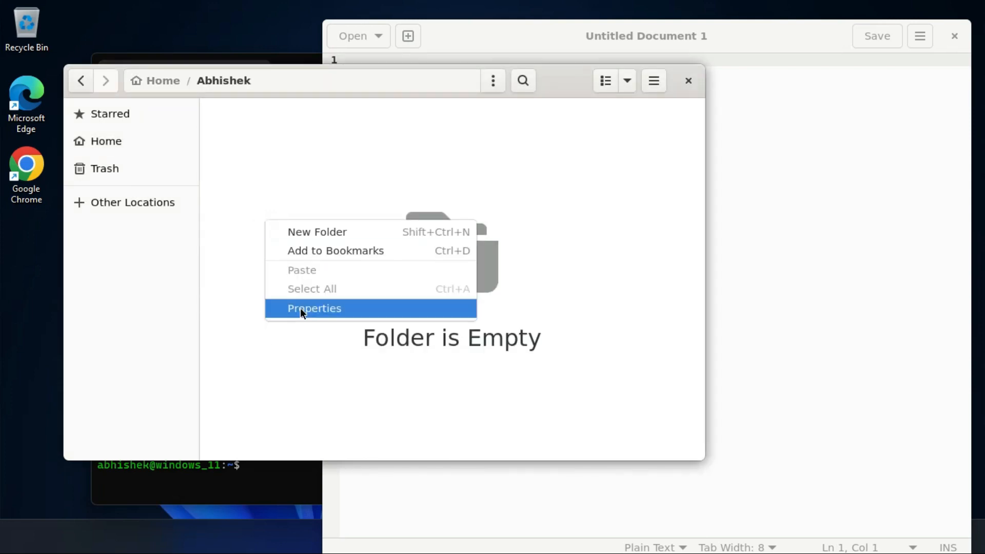
left_click(357, 311)
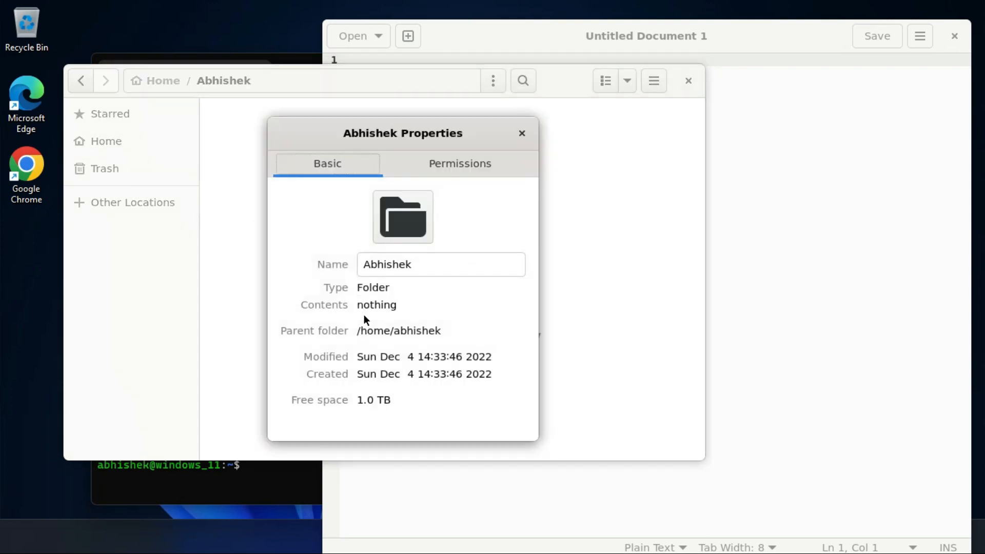
left_click(471, 165)
left_click(520, 133)
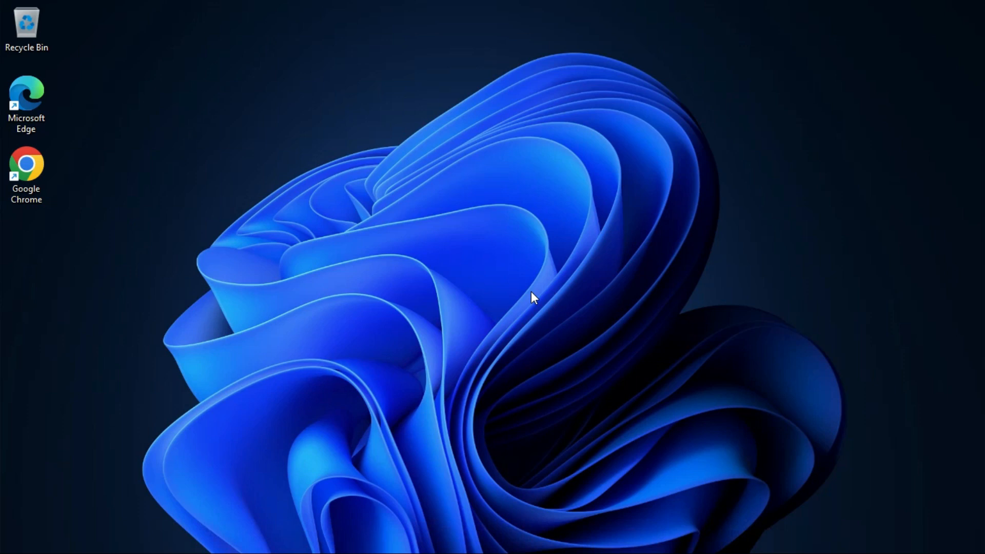
Turn on the Virtual Machine Platform and Windows Subsystem for Linux features in Windows Features and restart the PC.
key("super")
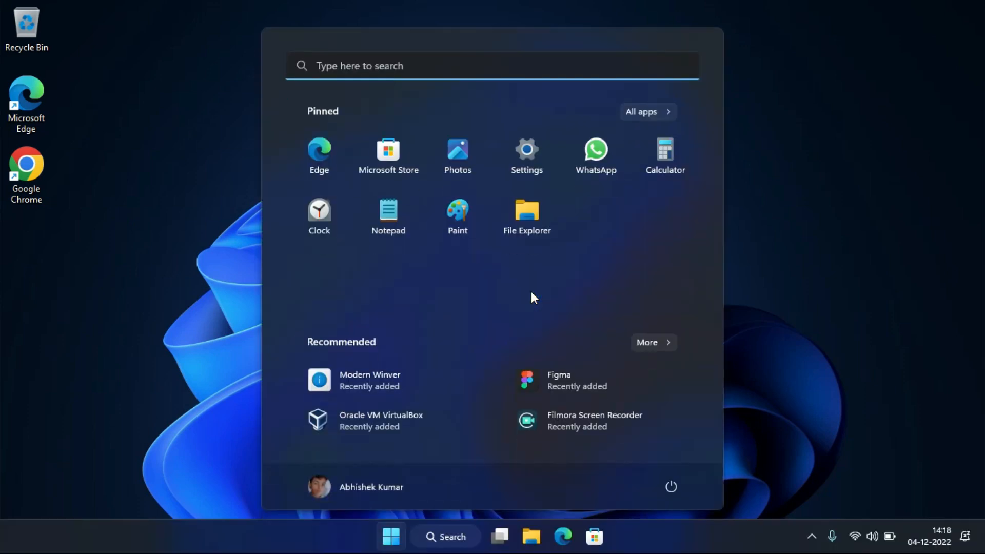
type("turn")
key("Return")
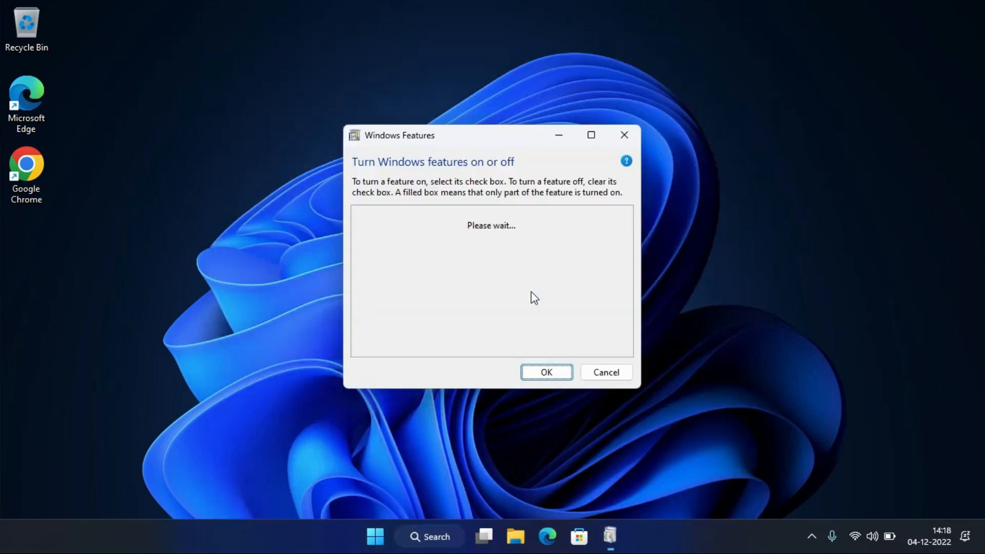
scroll(534, 297, "down", 3)
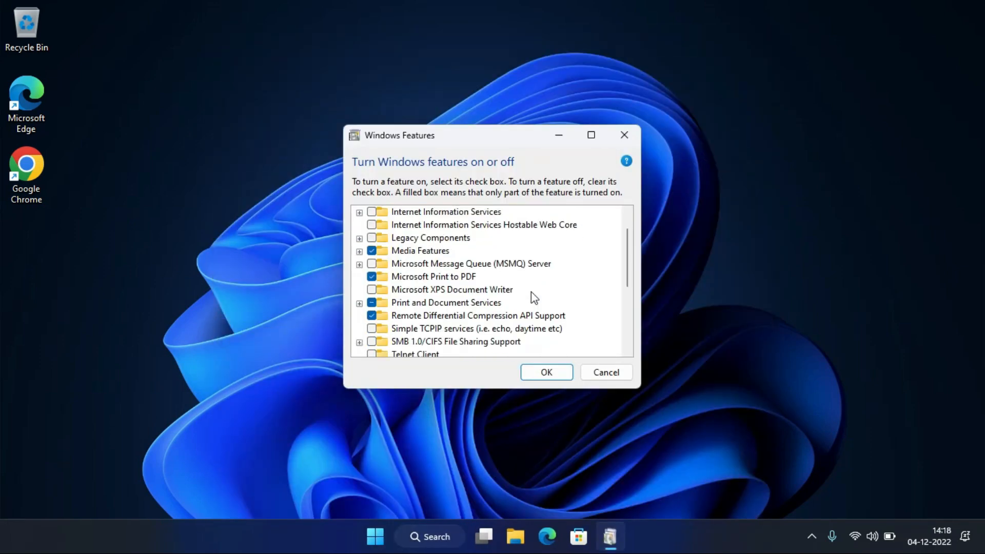
scroll(429, 332, "down", 4)
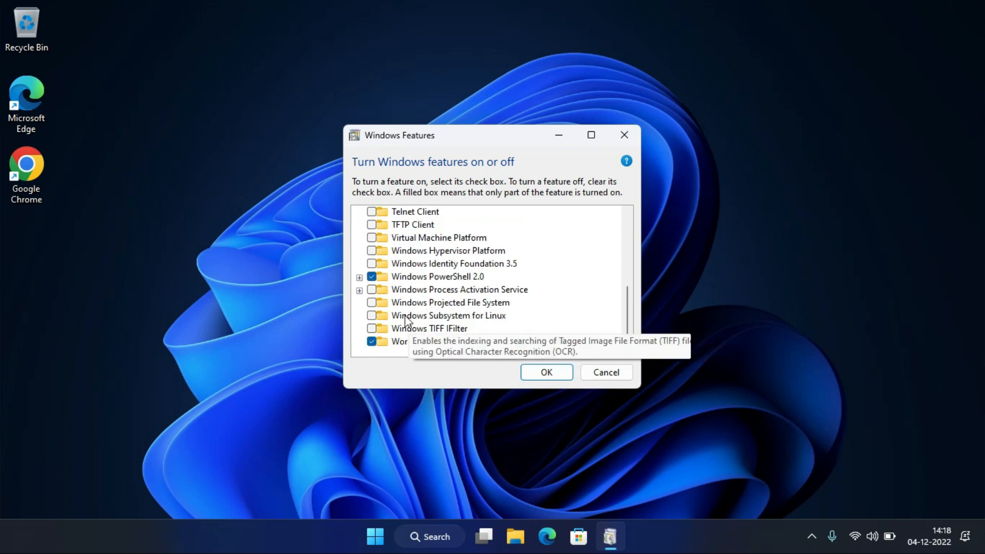
left_click(372, 237)
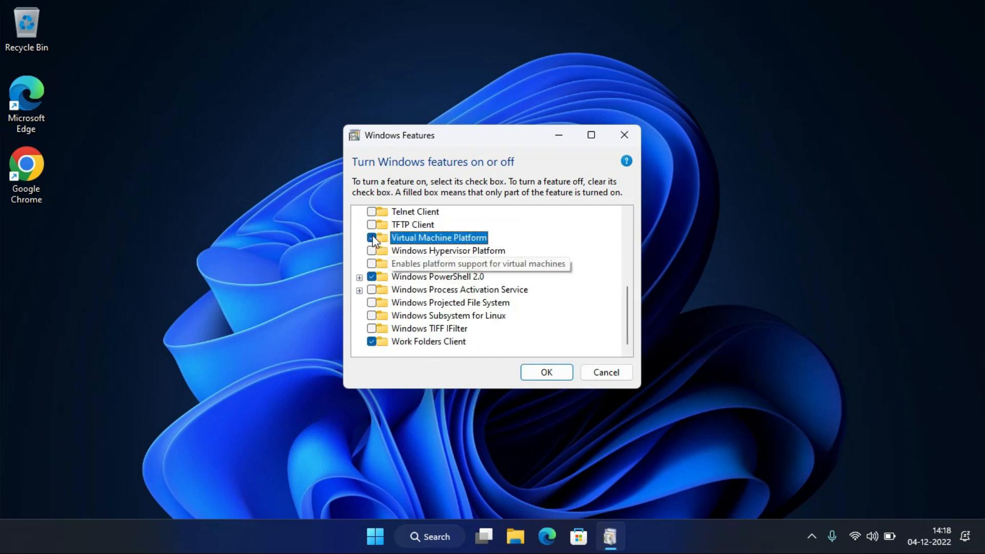
left_click(371, 315)
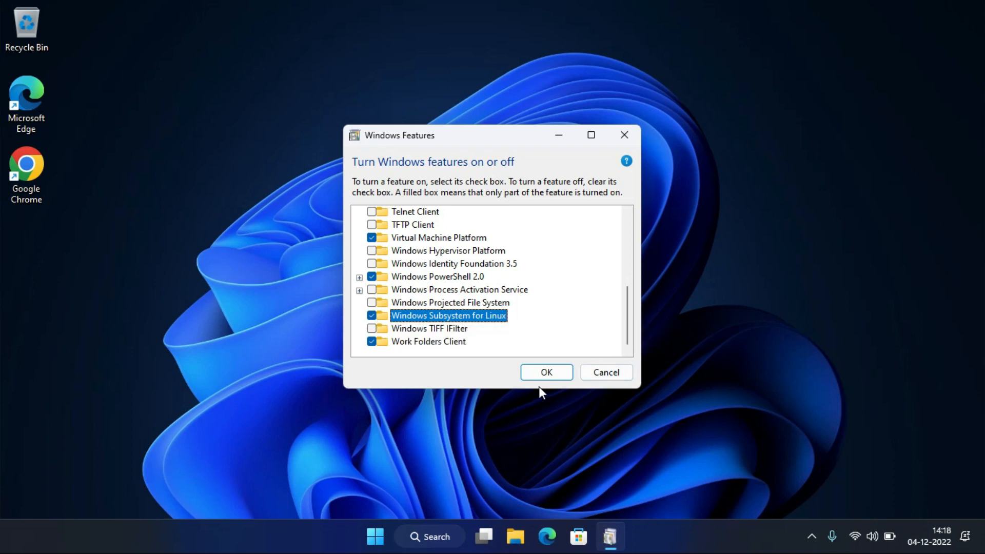
left_click(558, 375)
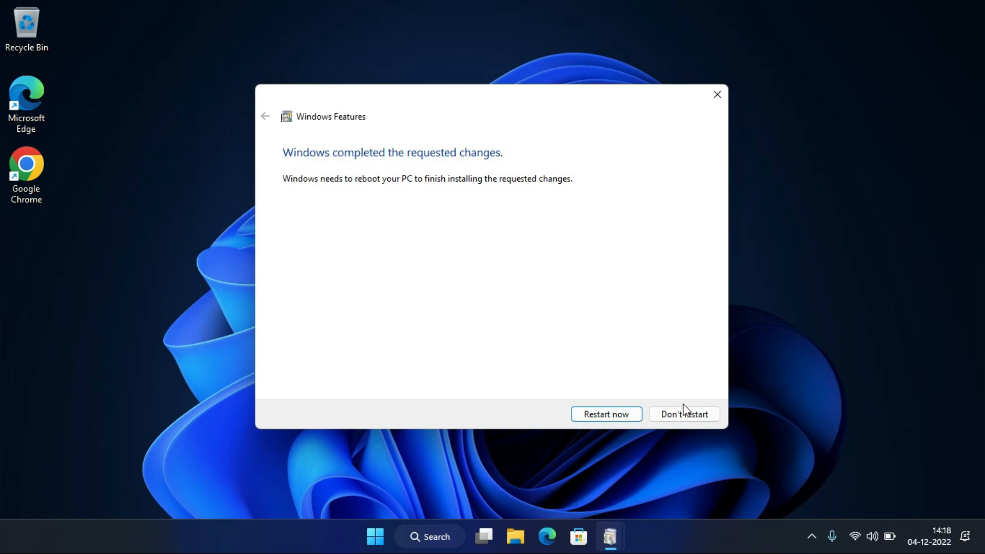
left_click(608, 414)
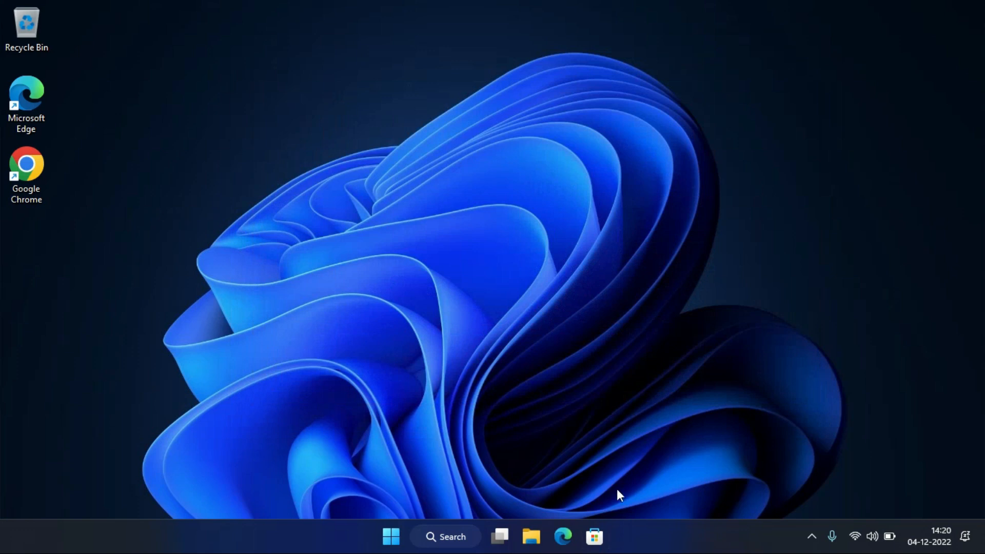
Find Windows Subsystem for Linux in the Microsoft Store and install it.
left_click(595, 537)
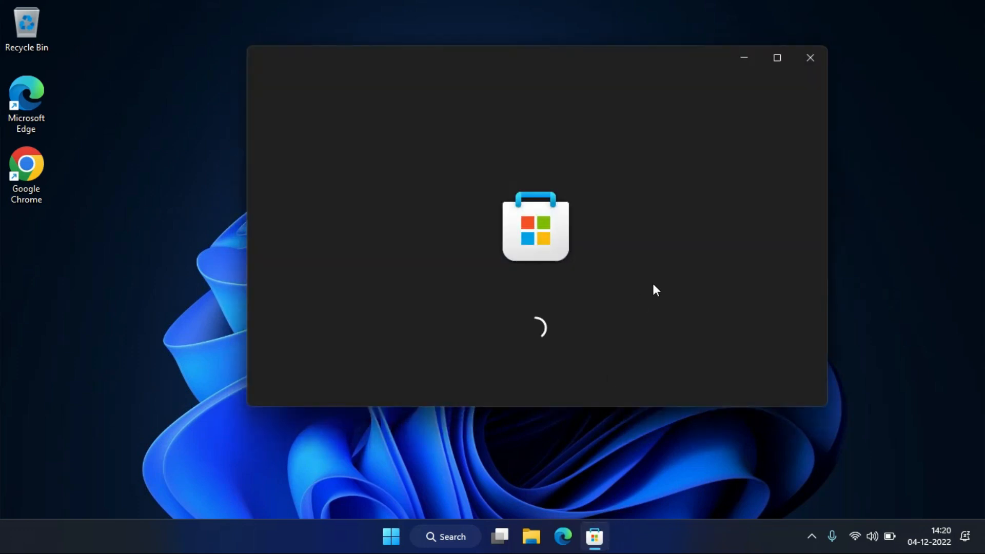
left_click(477, 66)
type("windows subsyst")
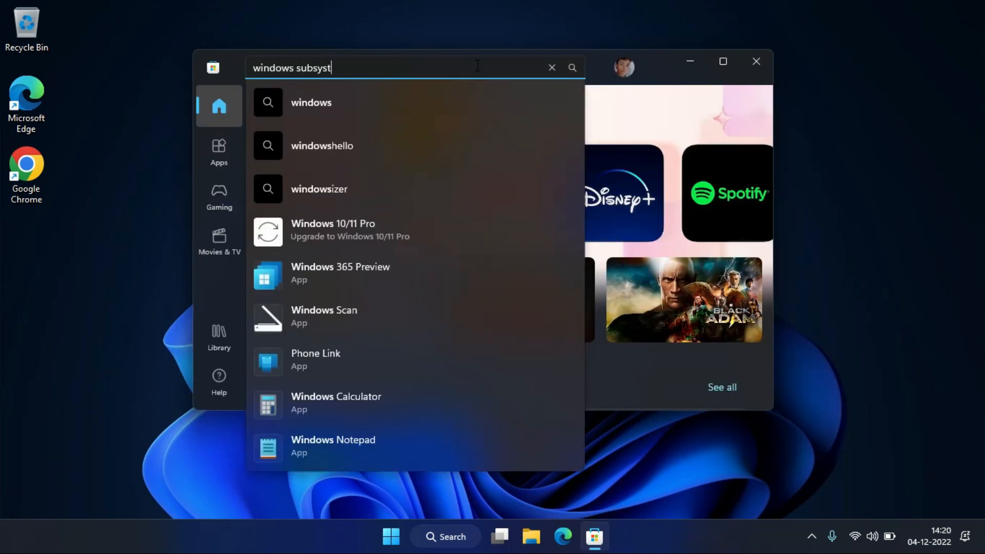
type("em for linux")
key("Return")
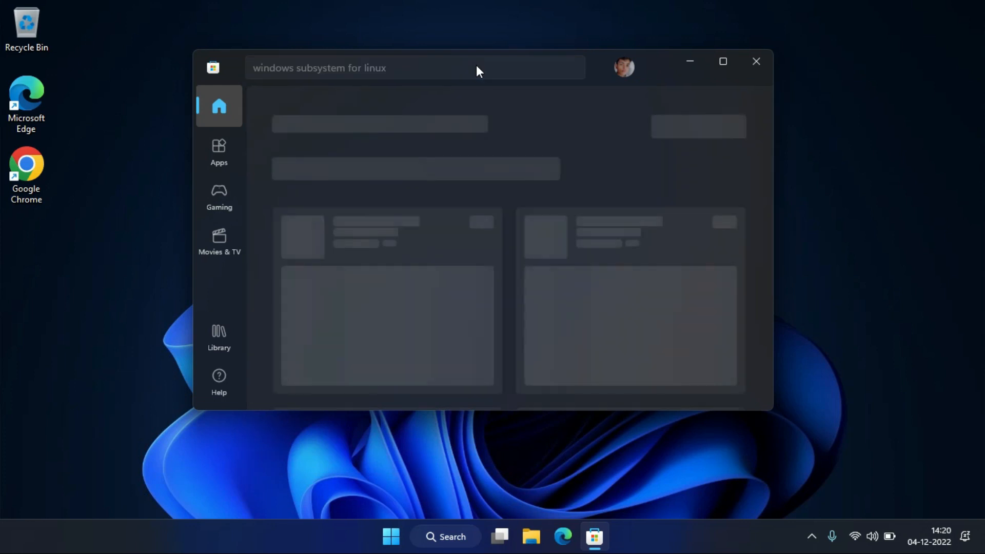
left_click(383, 229)
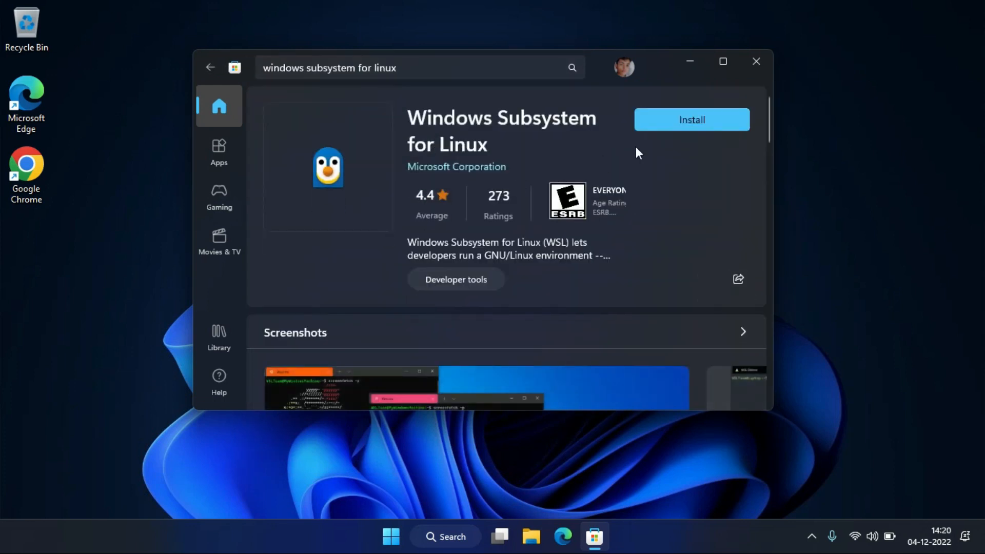
left_click(691, 123)
Search the store for ubuntu, install the Ubuntu app by Canonical Group Limited, and close the store.
left_click(436, 68)
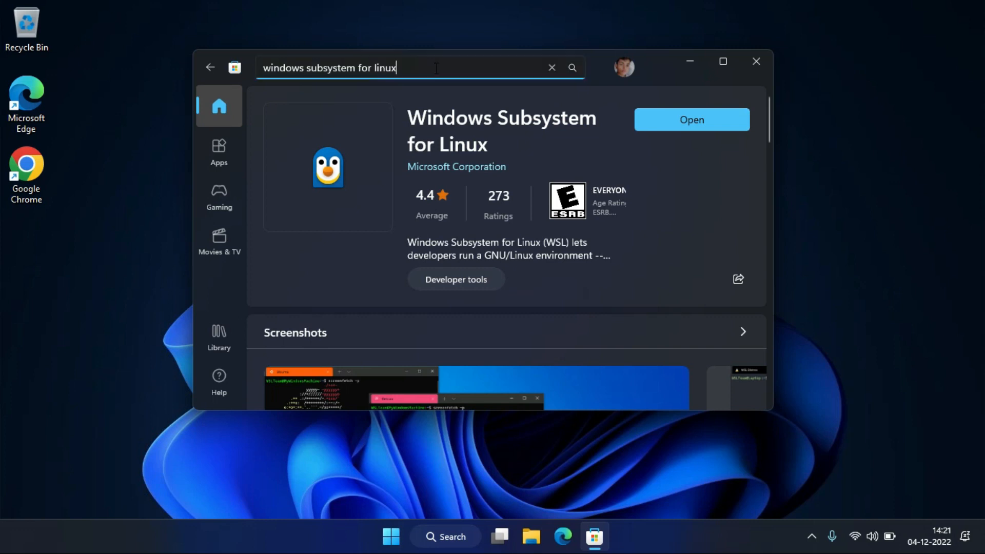
type("ubuntu")
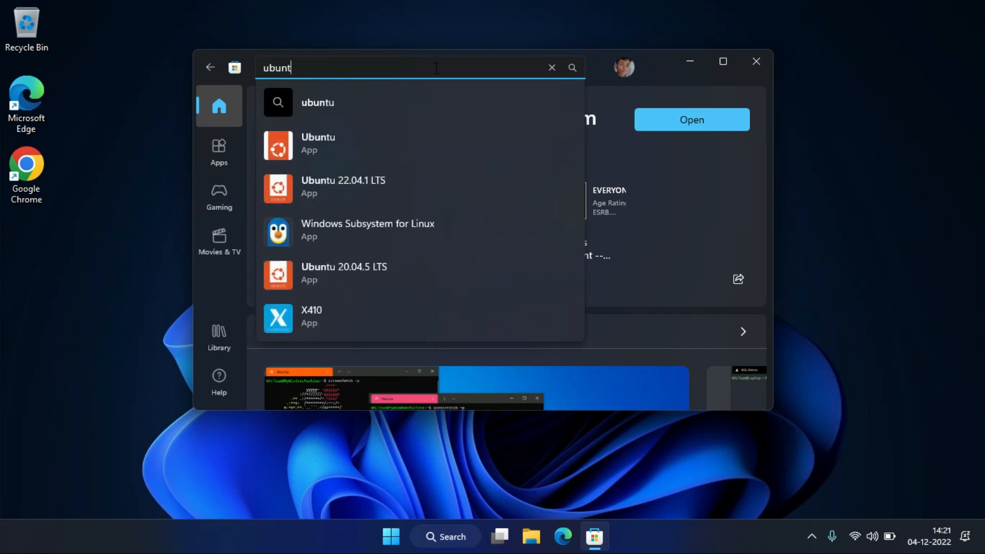
key("Return")
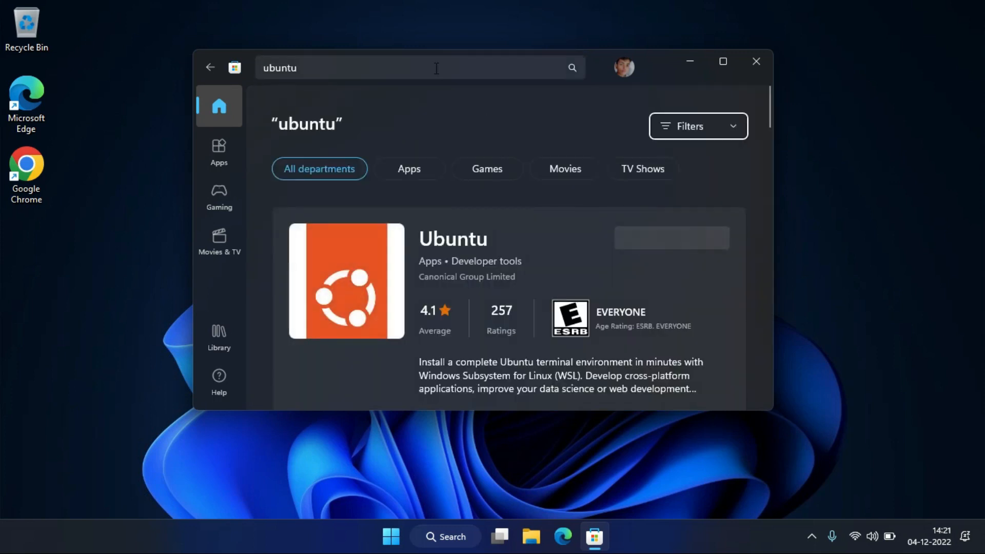
scroll(390, 280, "down", 2)
left_click(516, 151)
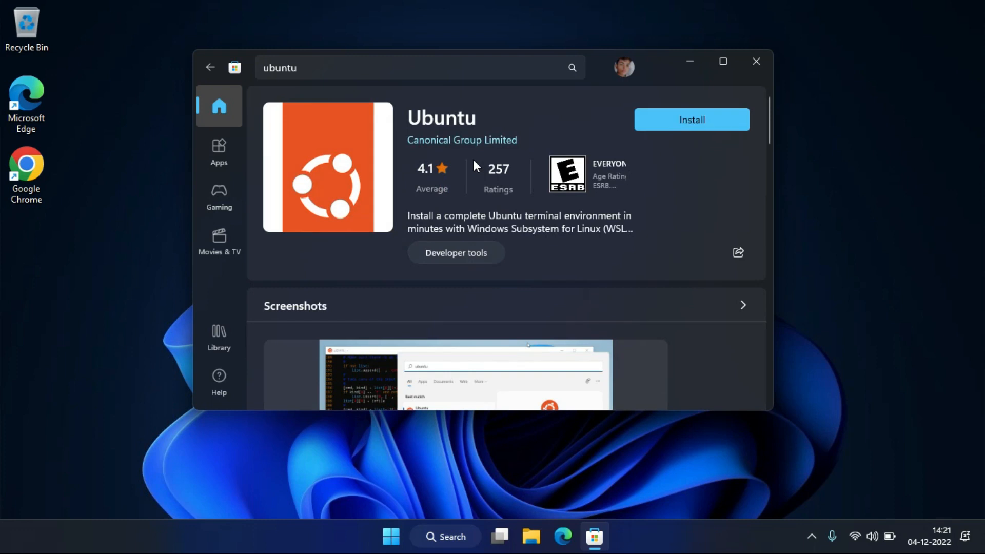
left_click(652, 124)
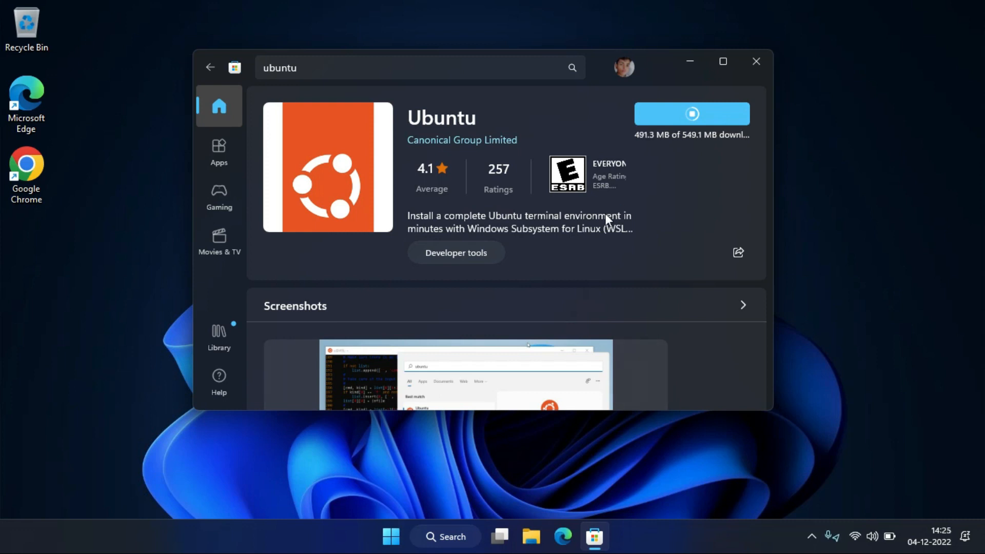
left_click(753, 60)
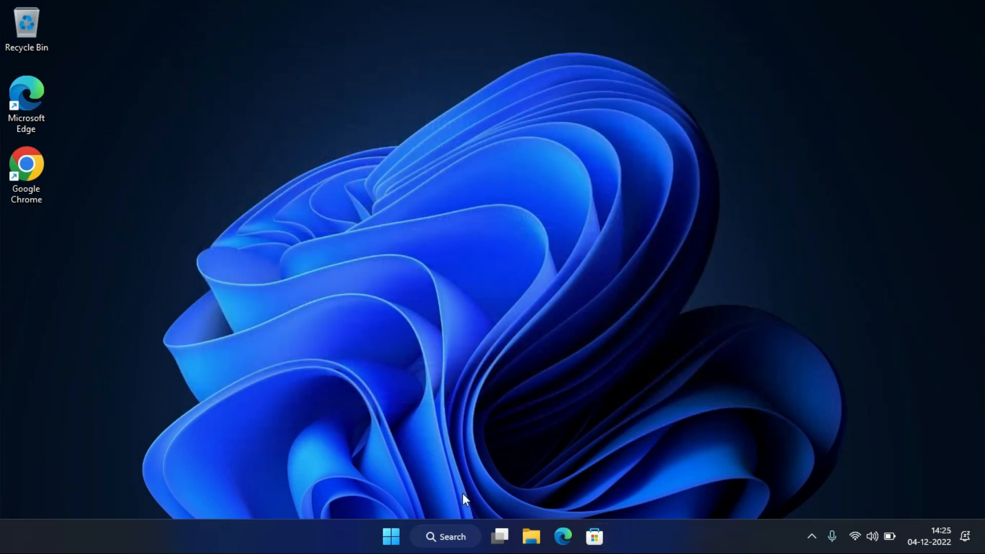
Launch Ubuntu and create the default UNIX user account by entering a username and a new password twice.
left_click(401, 534)
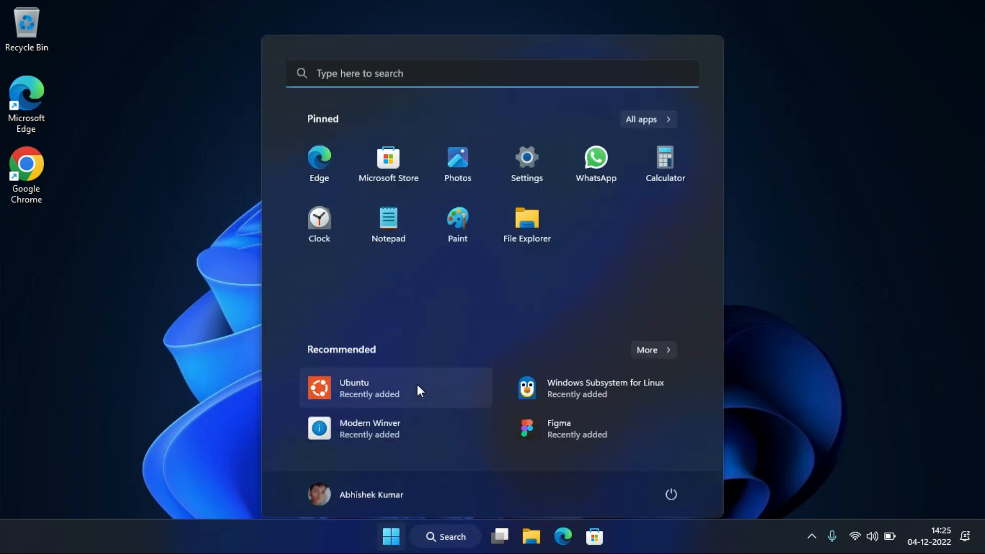
left_click(417, 384)
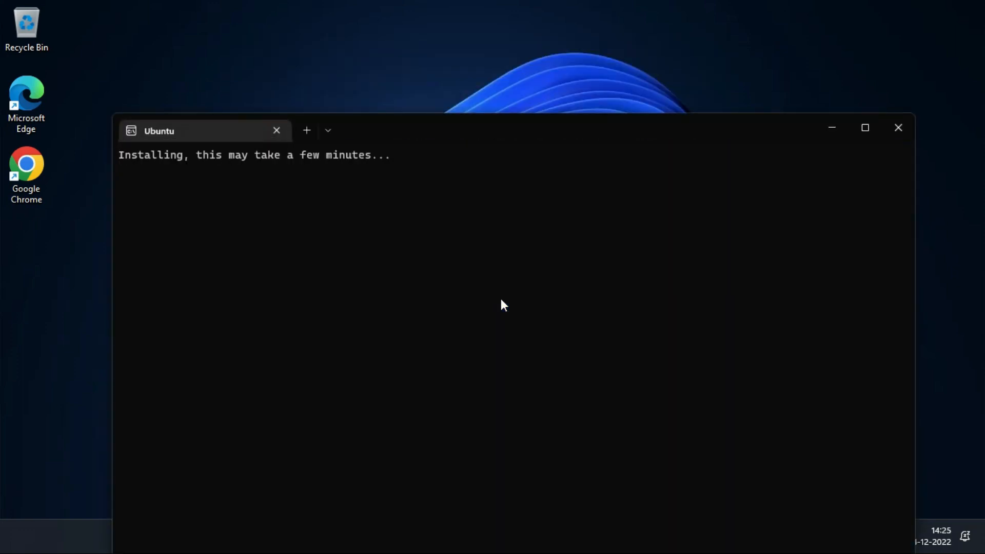
left_click_drag(549, 132, 529, 72)
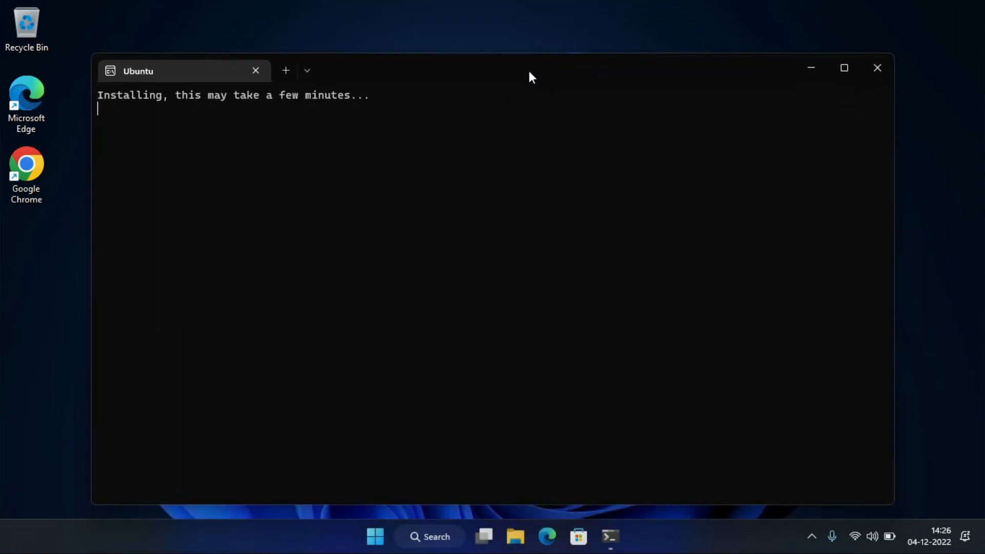
type("abhishek")
key("Return")
key("Return")
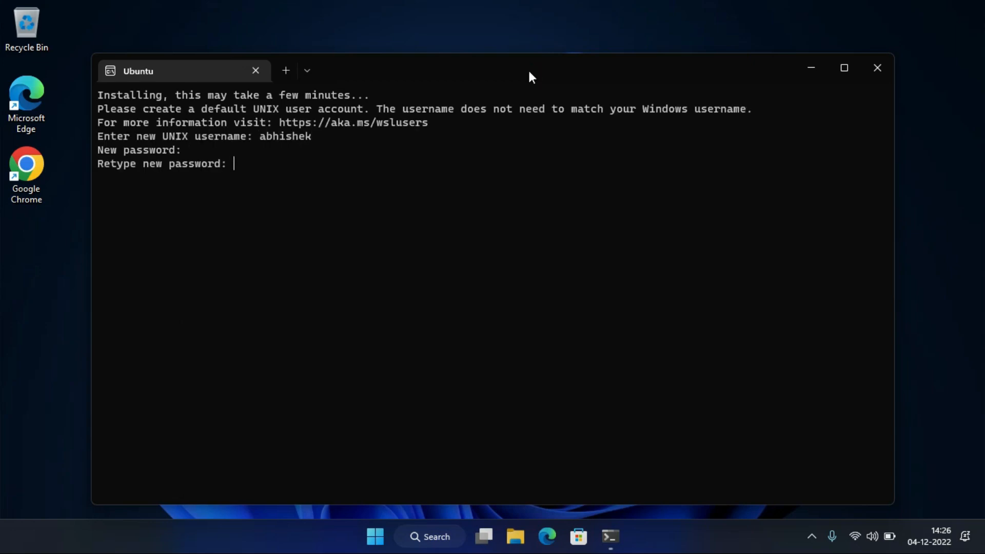
key("Return")
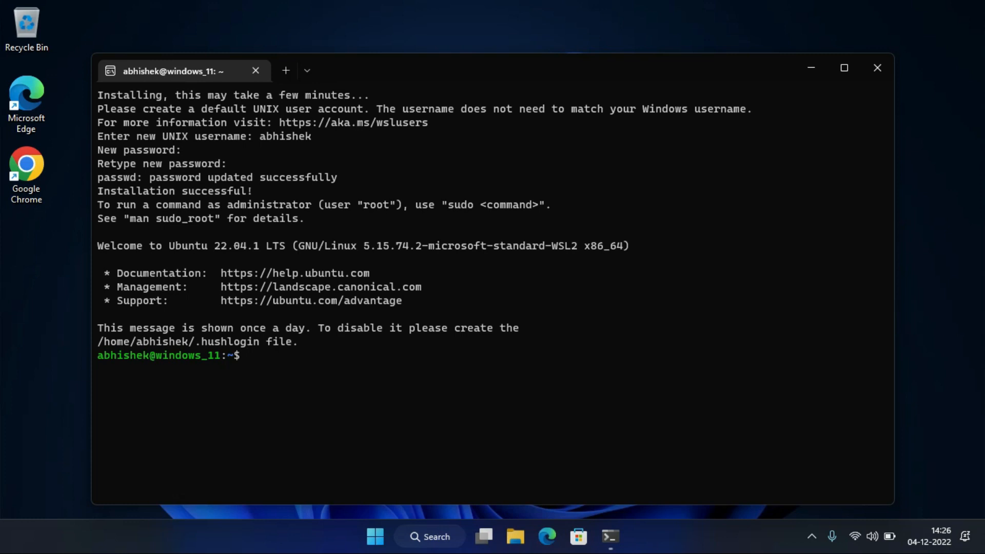
Refresh the Ubuntu package lists with sudo apt update, authenticating with the account password.
type("sudo apt update")
key("Return")
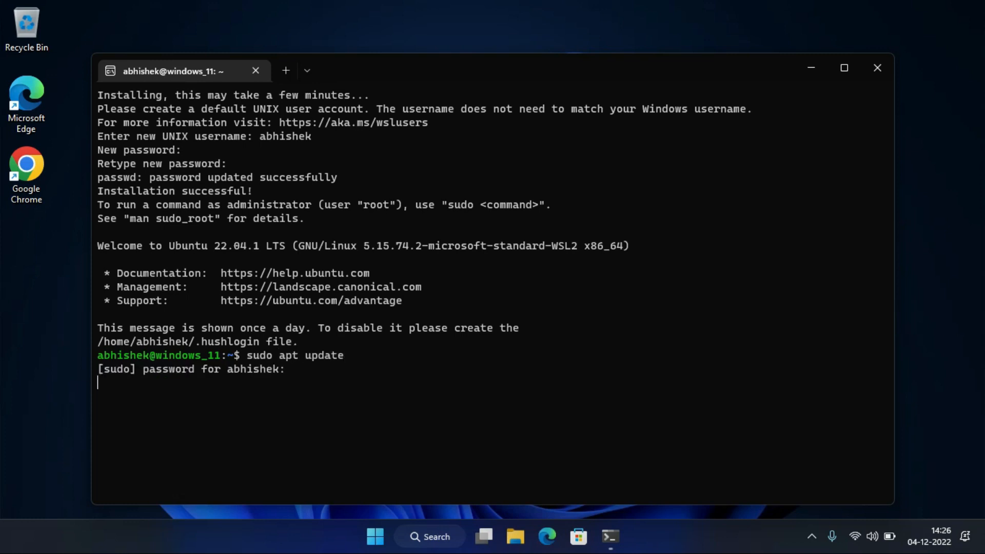
key("Return")
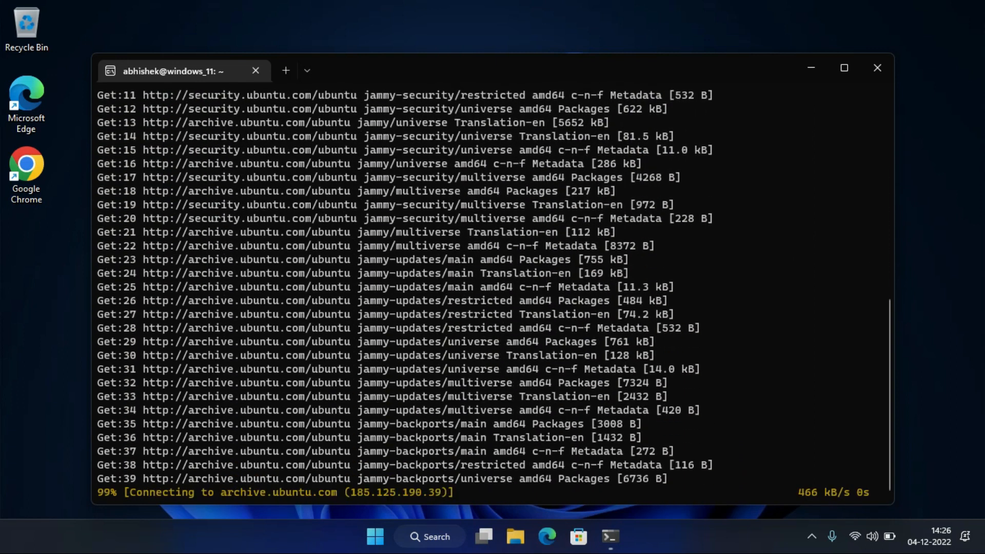
Upgrade the installed packages with sudo apt upgrade, accepting the installation, and clear the terminal.
type("sudo apt upgrade")
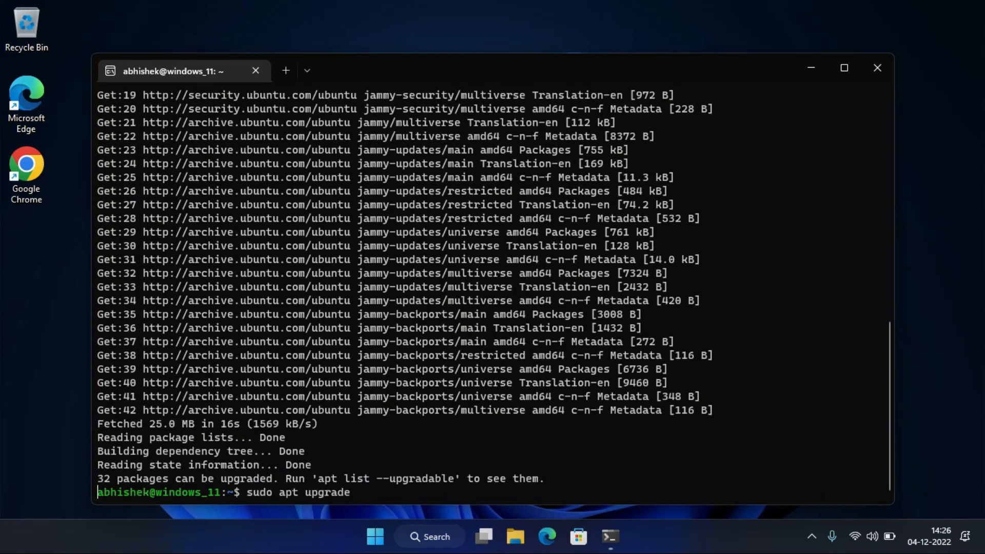
key("Return")
type("y")
key("Return")
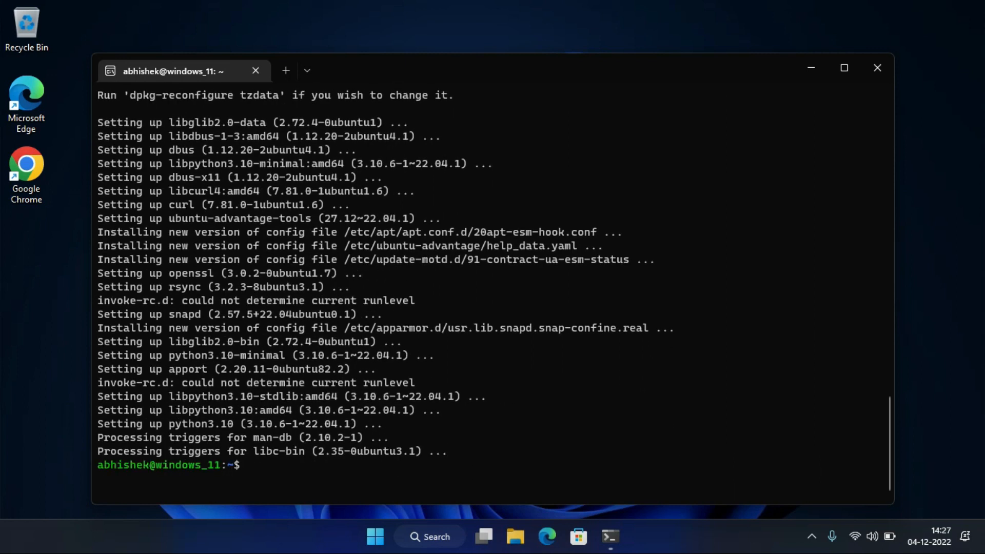
type("clear")
key("Return")
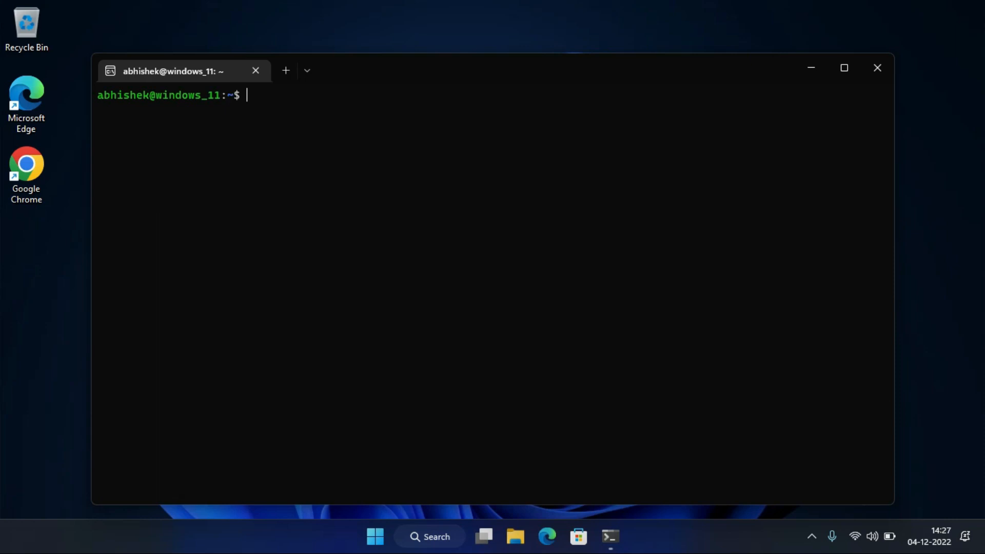
Install the gedit text editor with sudo apt install gedit and agree to continue.
type("sudo apt install gedit")
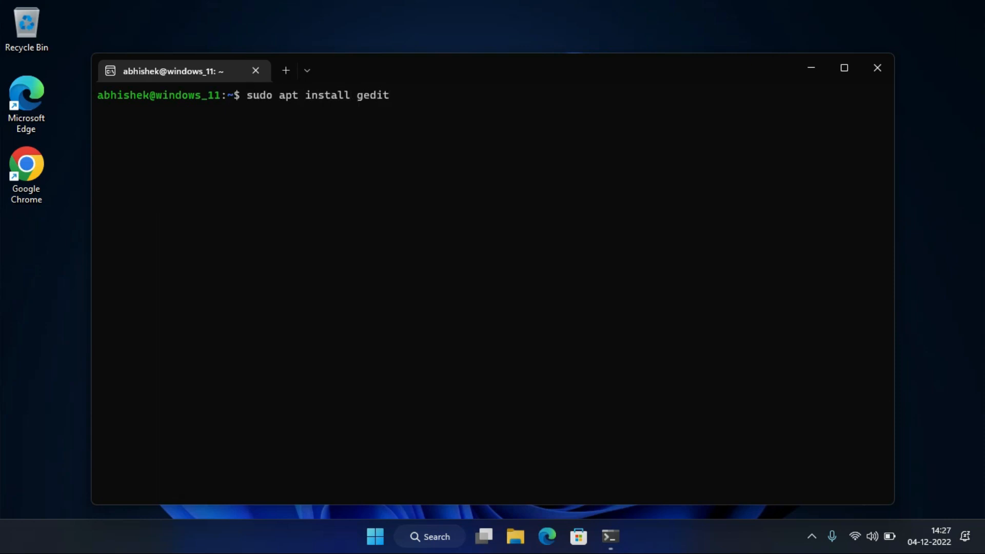
key("Return")
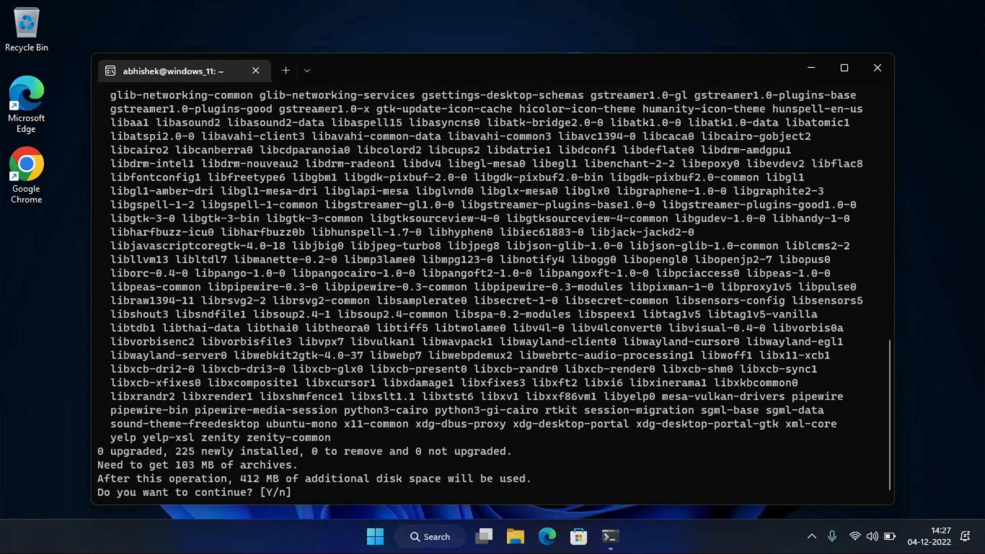
type("y")
key("Return")
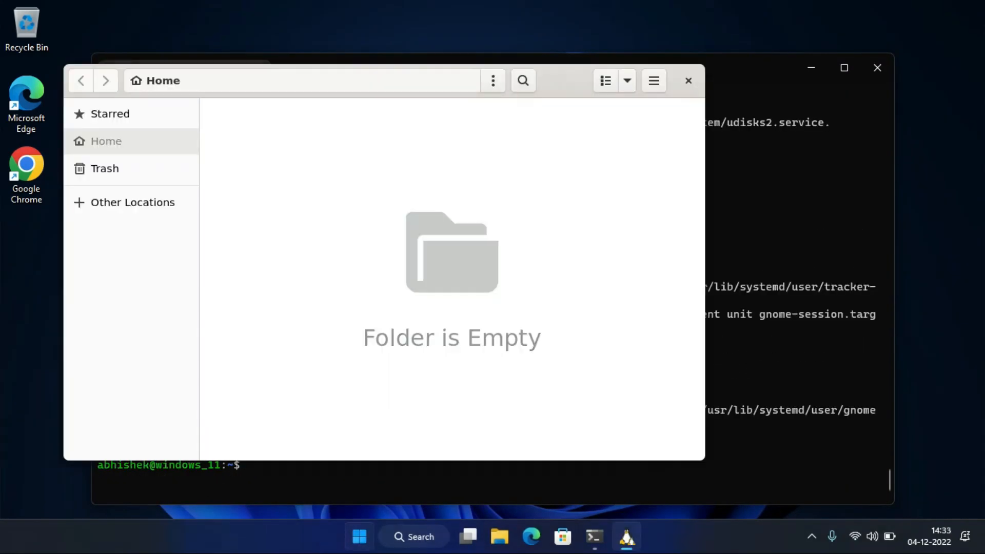
Launch the Ubuntu Text Editor and move its window aside so the Files window can be brought into focus.
key("super")
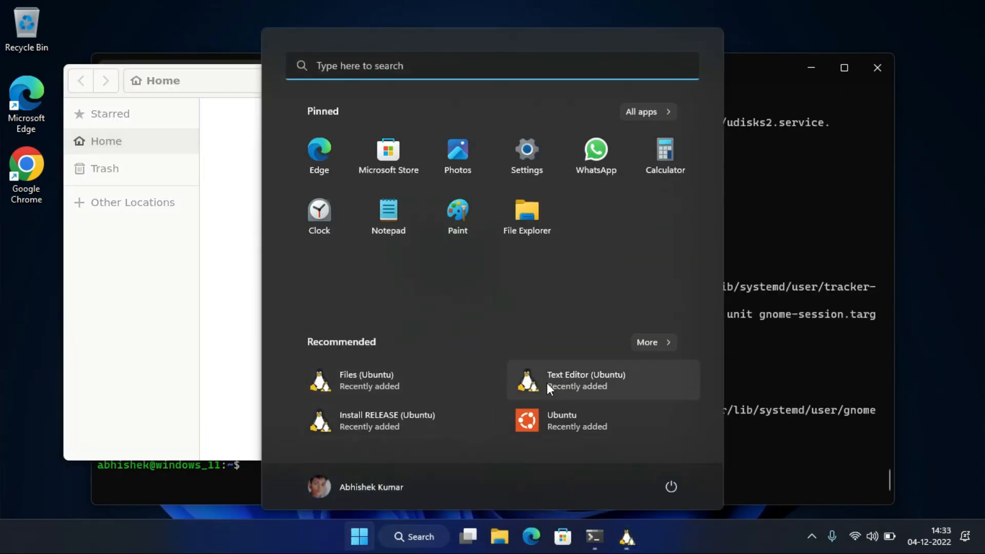
left_click(559, 375)
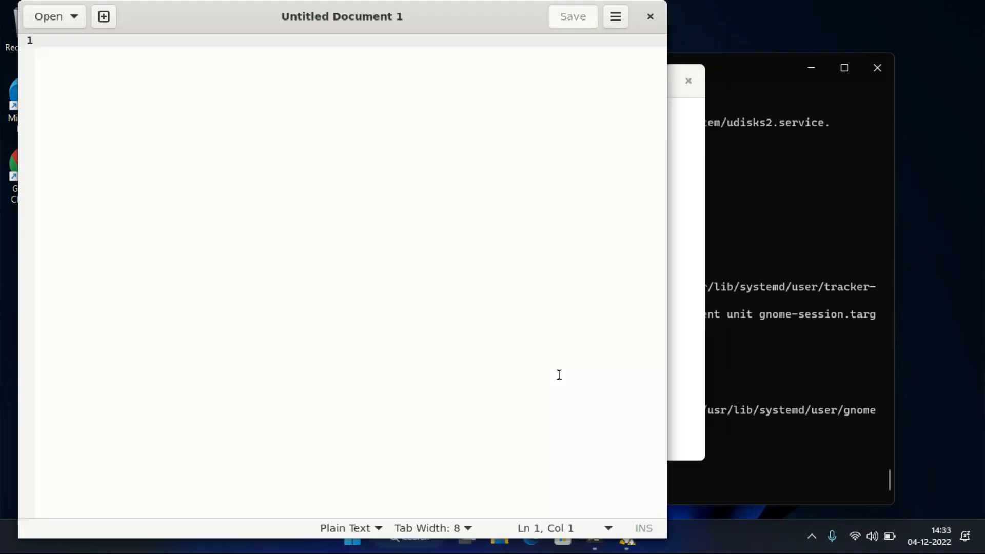
left_click_drag(464, 17, 768, 37)
left_click(229, 201)
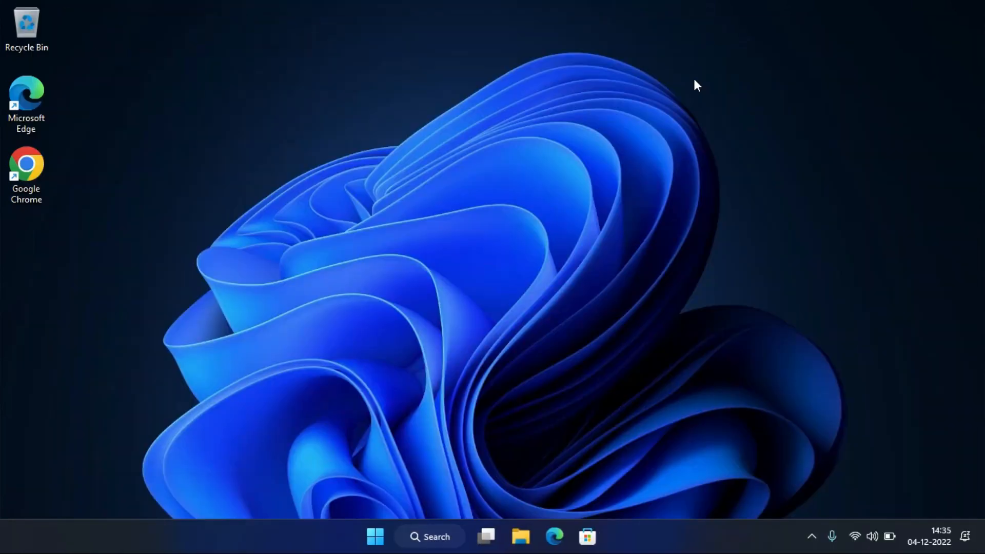
Open File Explorer and go to the Ubuntu distribution's root folder under Linux.
left_click(531, 536)
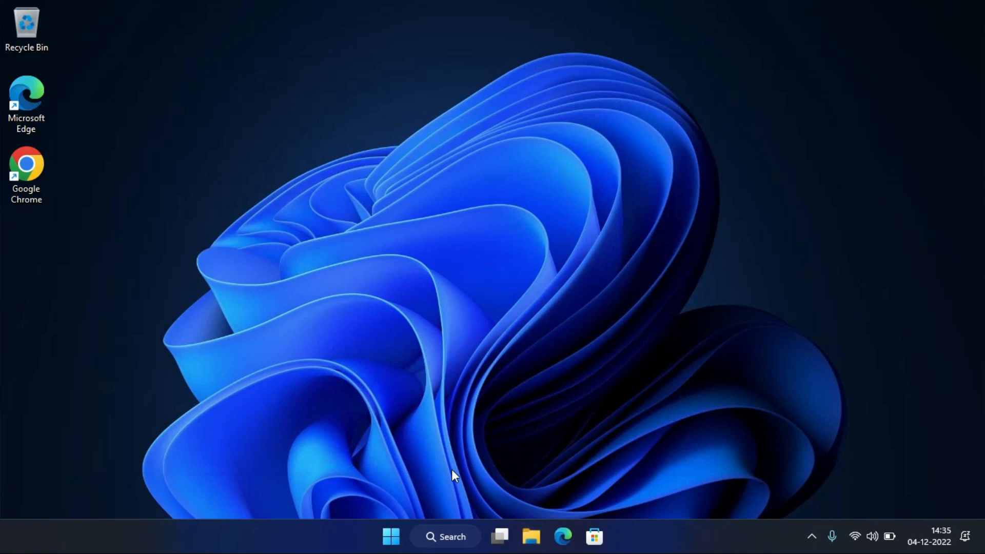
left_click(220, 418)
left_click(321, 145)
double_click(319, 140)
Browse the Ubuntu root folder, go through home to the user's home folder, and open the non-hidden subfolder inside it.
scroll(328, 370, "down", 2)
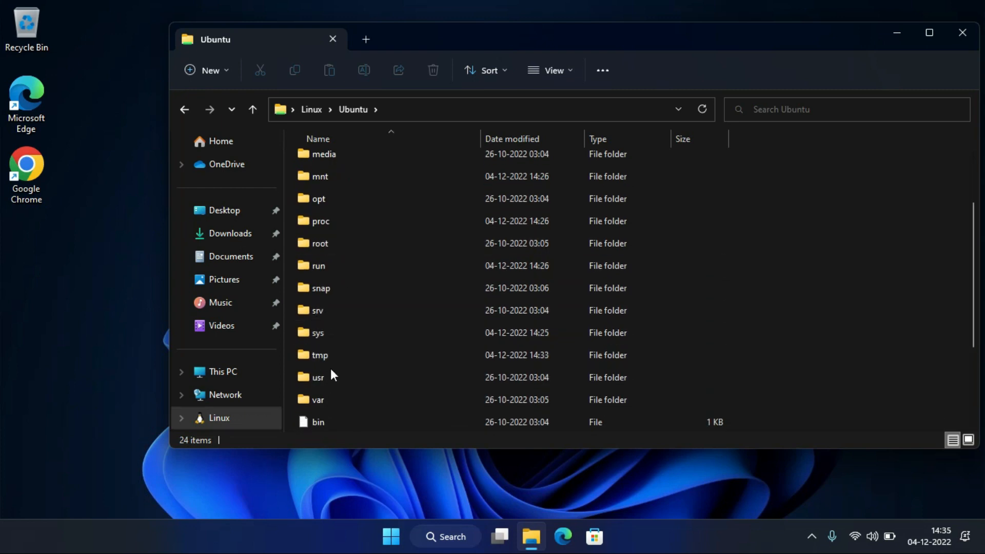
scroll(328, 179, "up", 2)
double_click(325, 194)
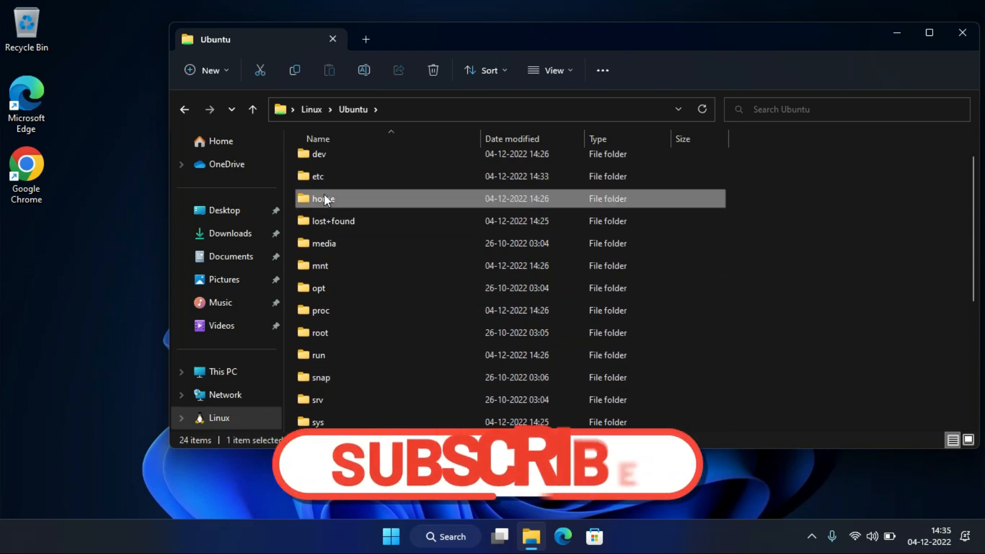
double_click(327, 165)
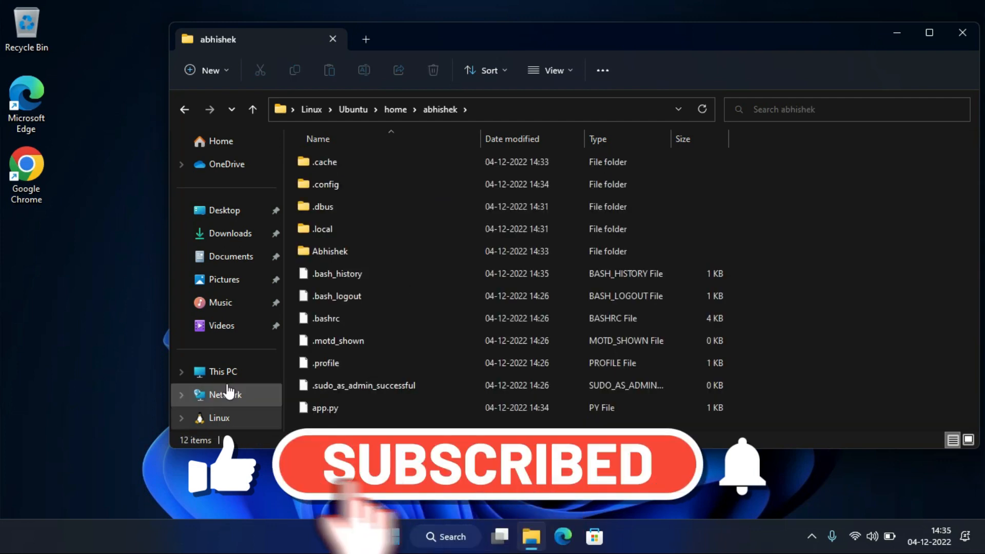
double_click(339, 251)
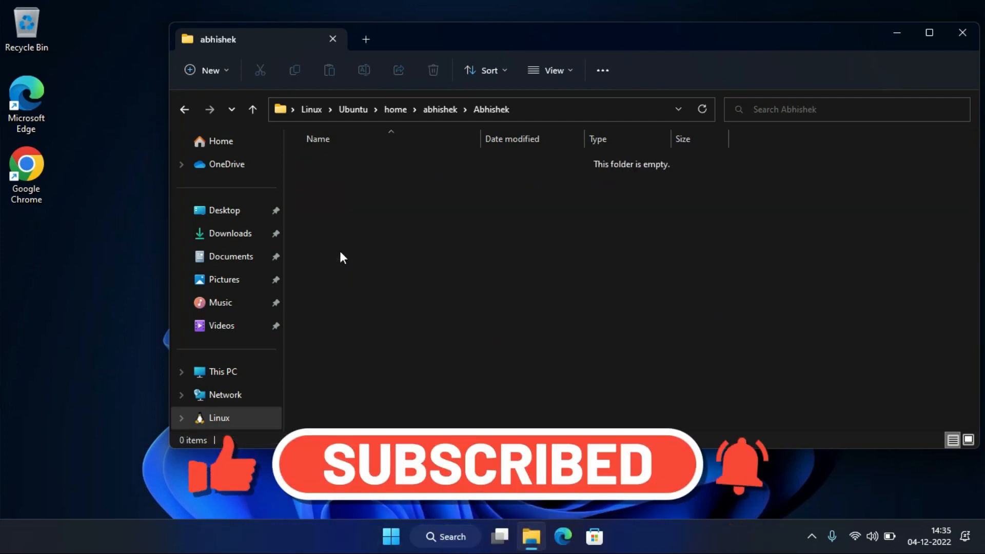